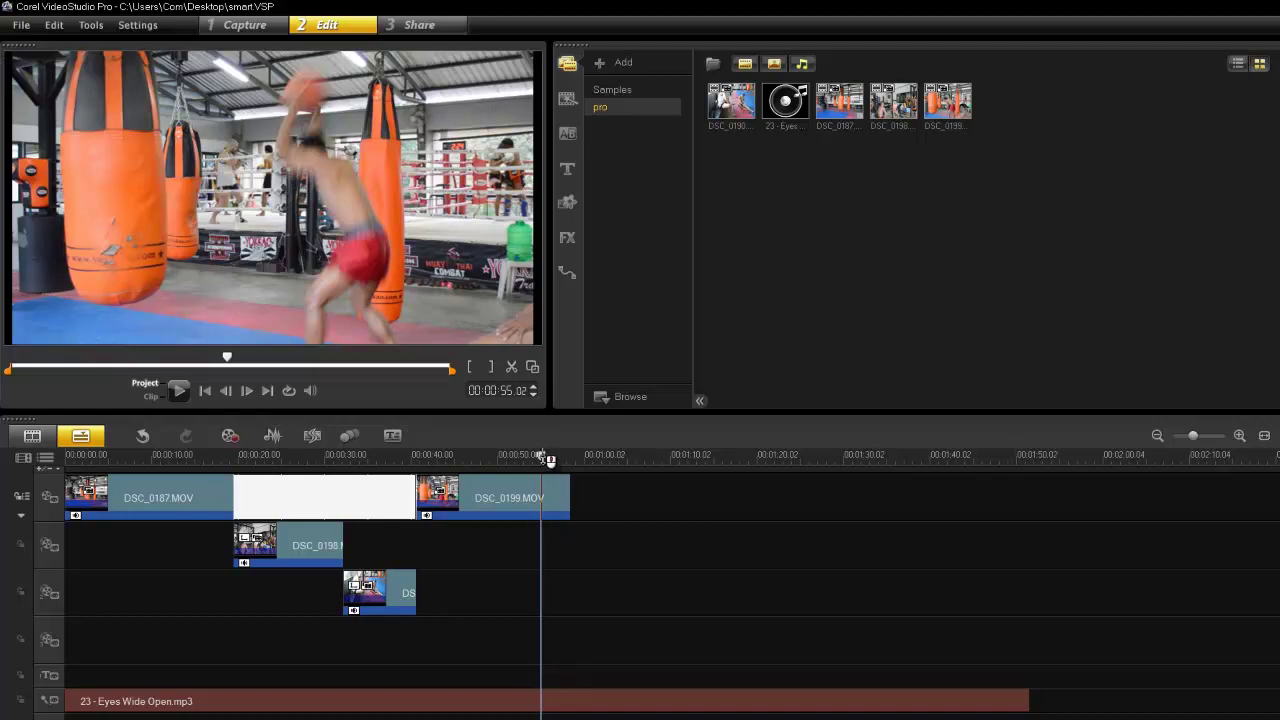
Step: Scrub through the timeline to preview the gym and punching-bag clips
{"action": "left_click_drag", "start_coordinate": [541, 456], "coordinate": [193, 457]}
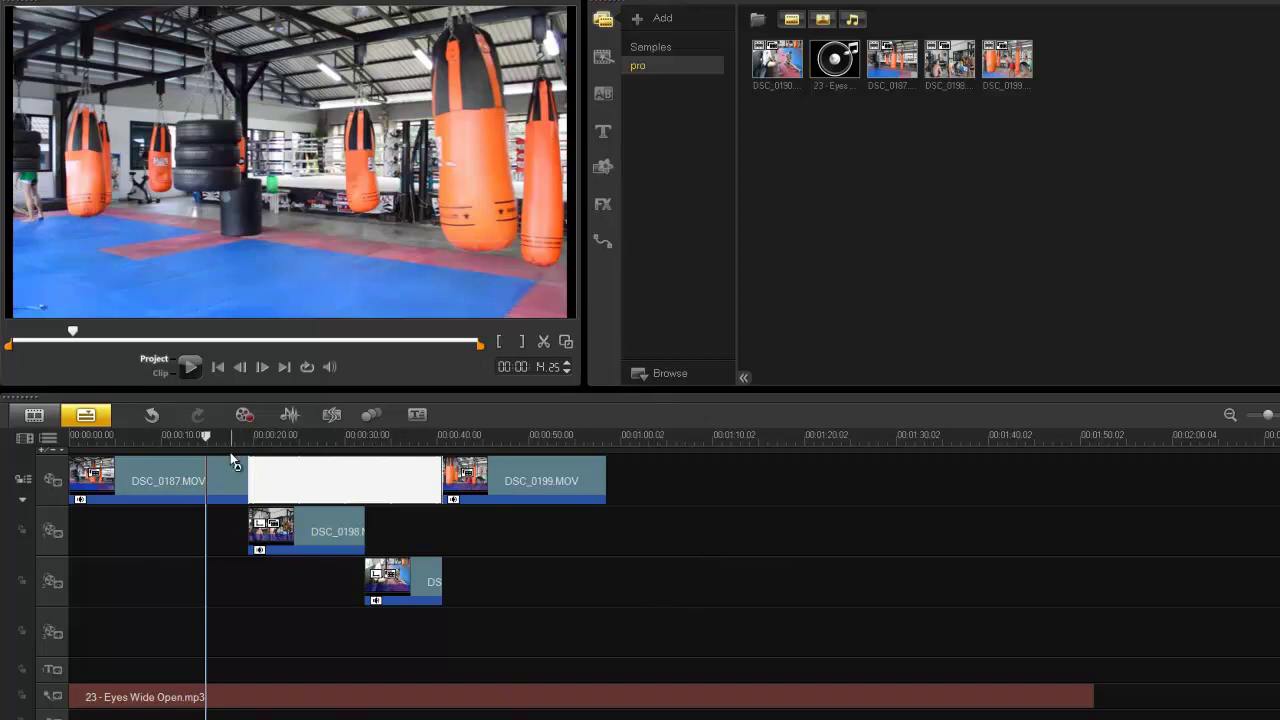
{"action": "left_click_drag", "start_coordinate": [208, 437], "coordinate": [375, 437]}
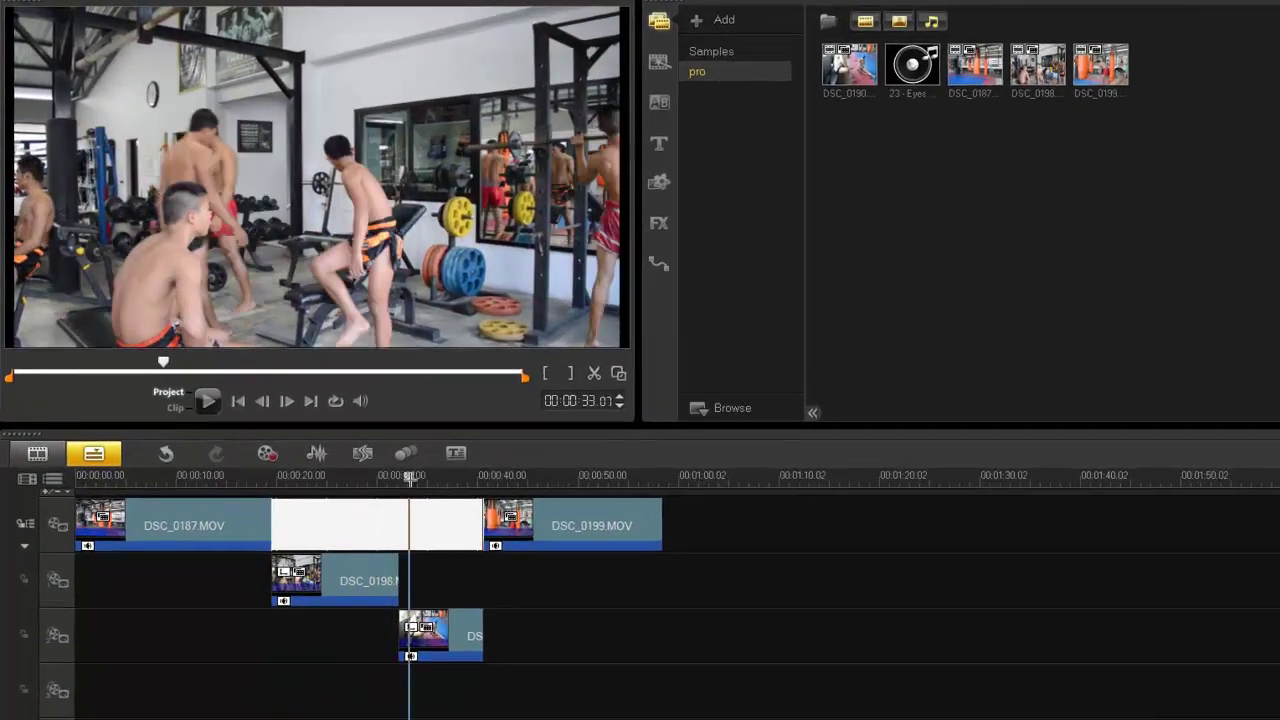
{"action": "left_click_drag", "start_coordinate": [410, 478], "coordinate": [290, 487]}
{"action": "left_click_drag", "start_coordinate": [378, 633], "coordinate": [833, 618]}
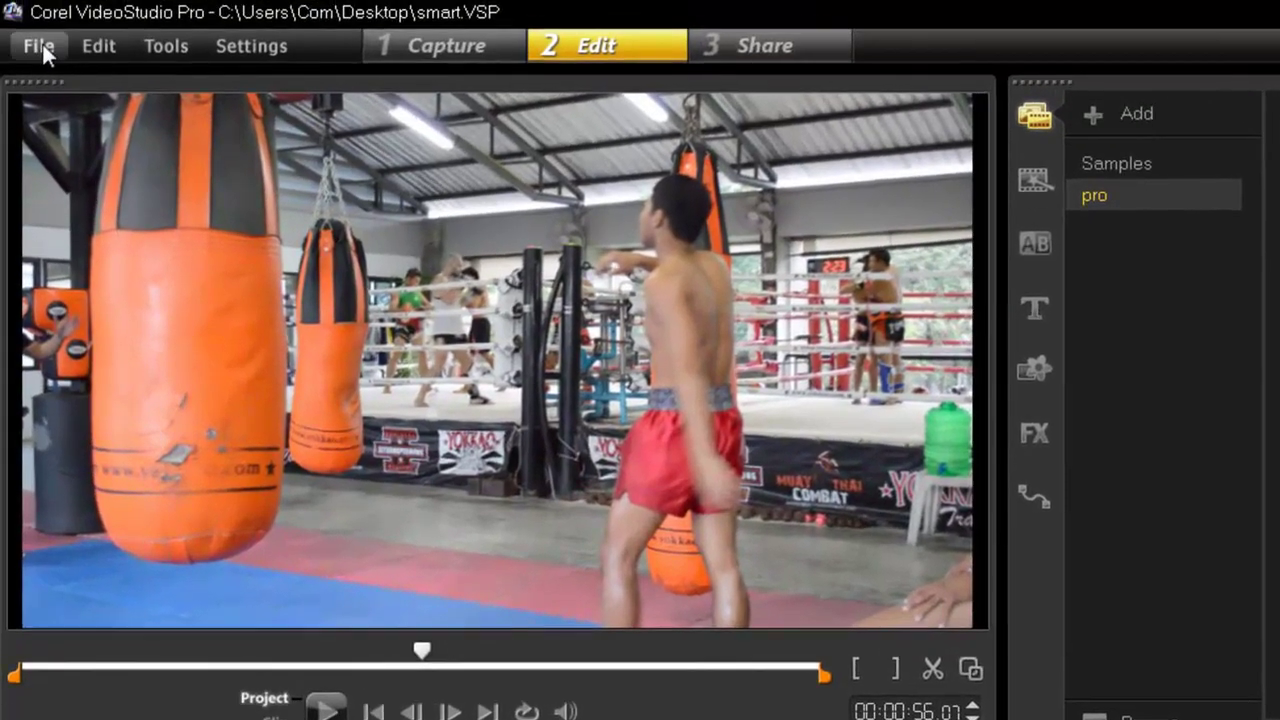
Step: Start Smart Package from the File menu and save the current project
{"action": "left_click", "coordinate": [40, 44]}
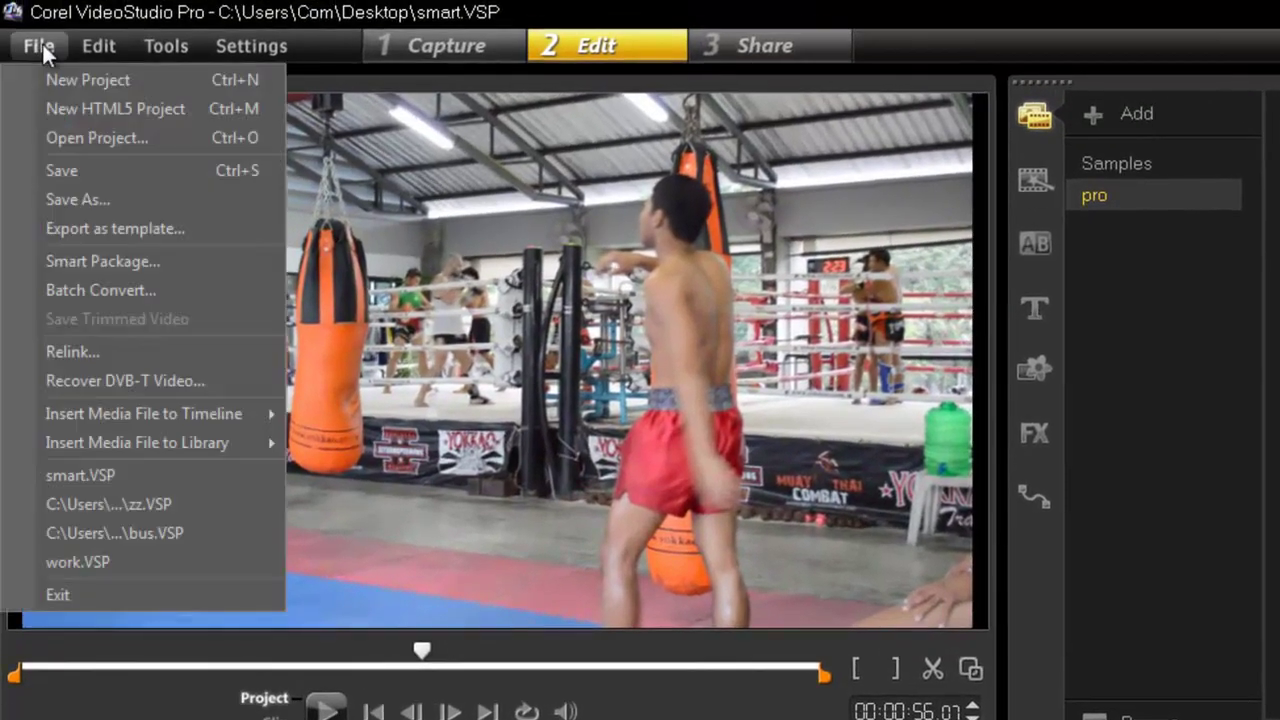
{"action": "left_click", "coordinate": [100, 262]}
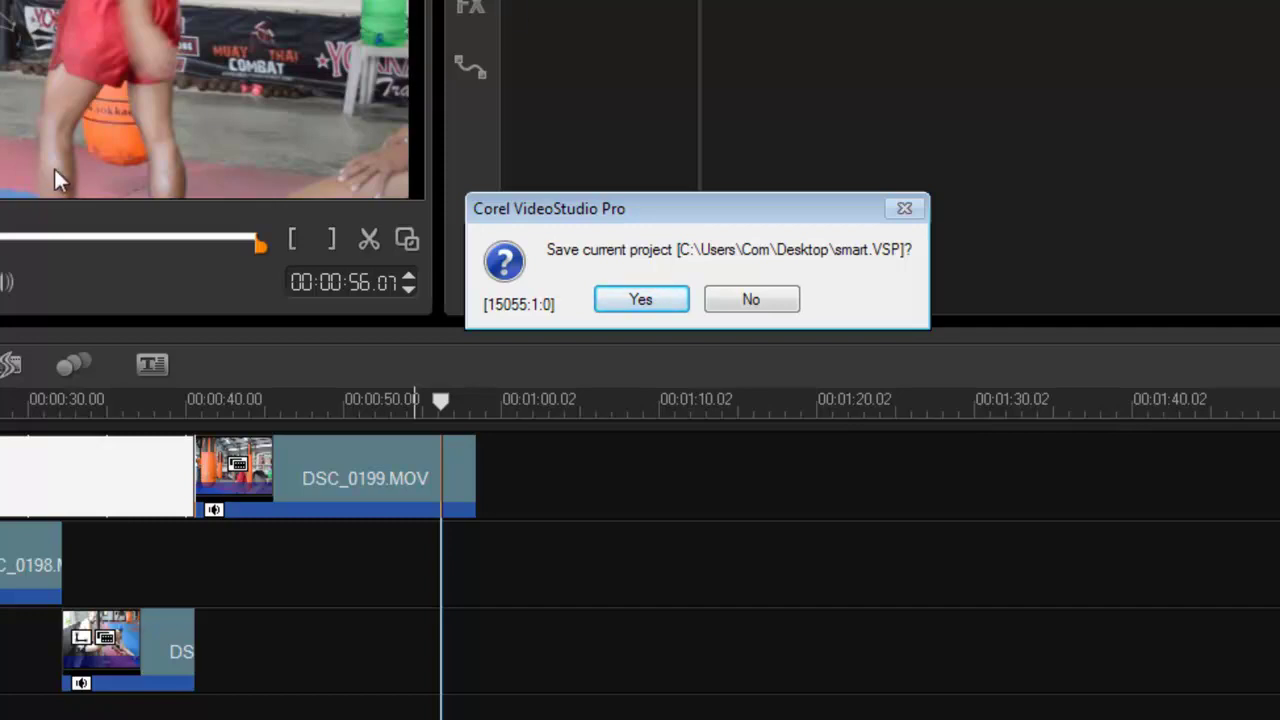
{"action": "left_click", "coordinate": [643, 304]}
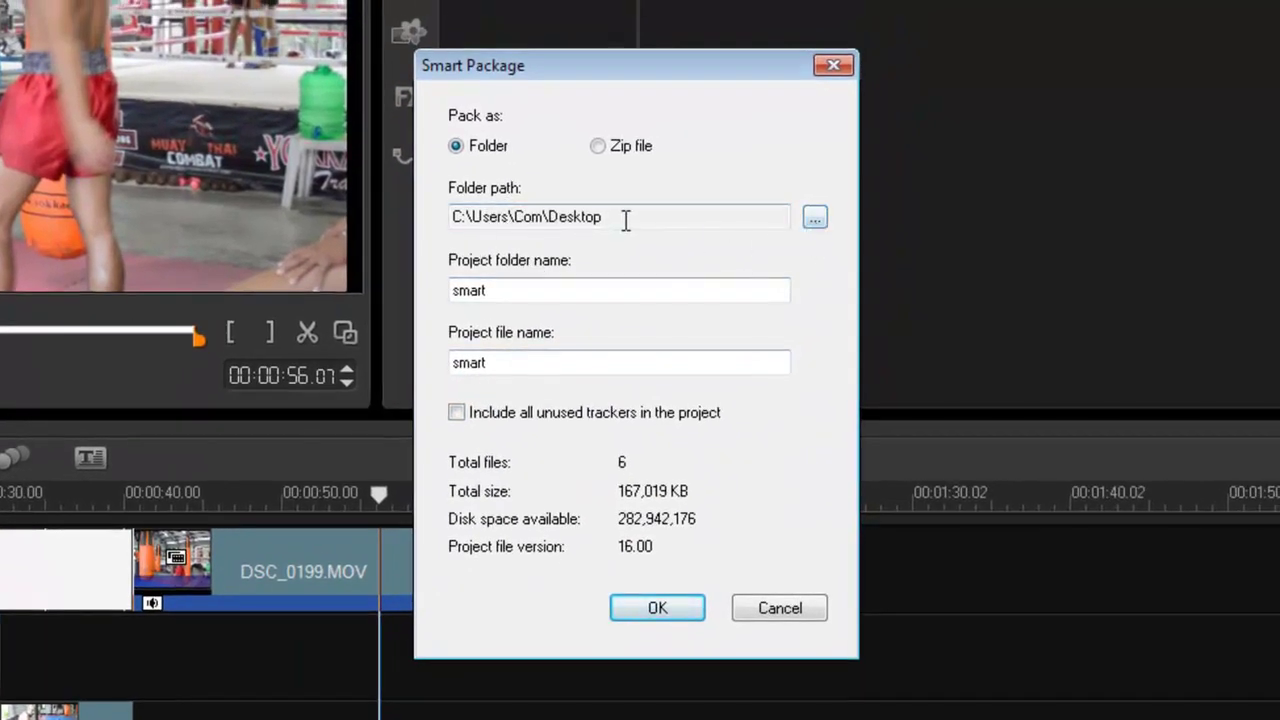
Step: Rename the project file to smarttest, choose Zip file packaging, and confirm
{"action": "left_click", "coordinate": [539, 289]}
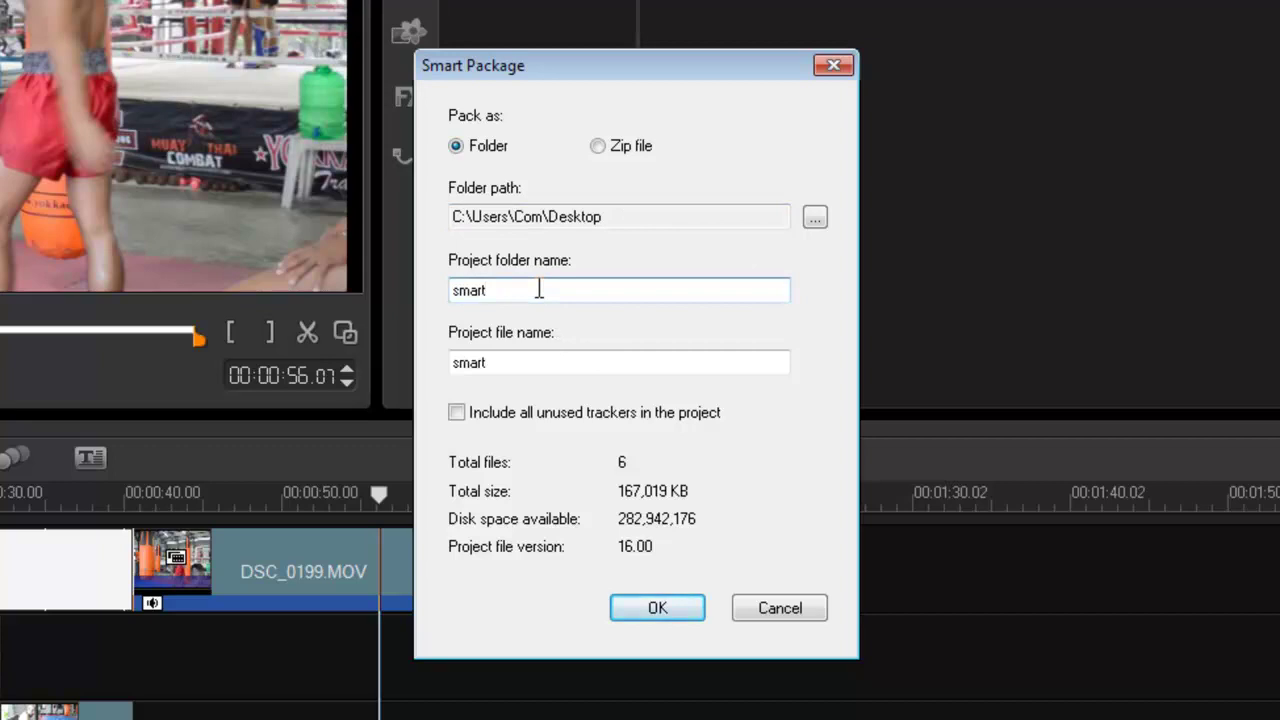
{"action": "left_click", "coordinate": [516, 362]}
{"action": "type", "text": "test"}
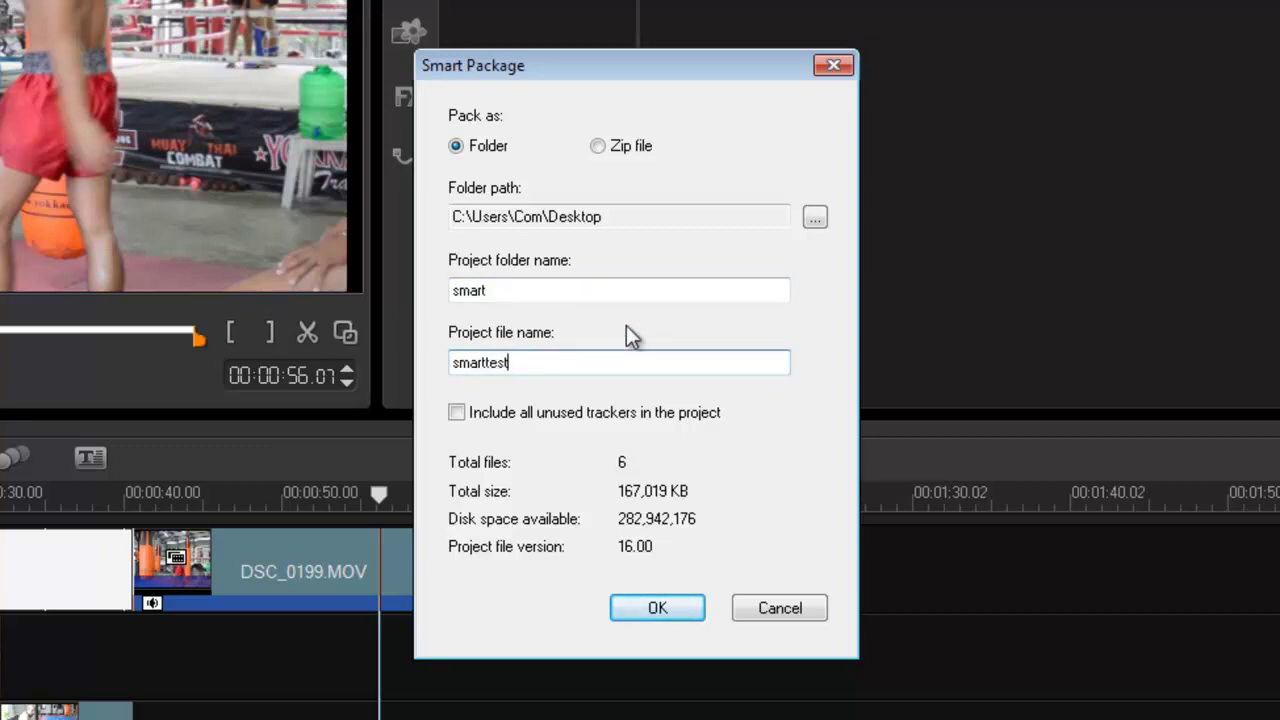
{"action": "left_click", "coordinate": [599, 147]}
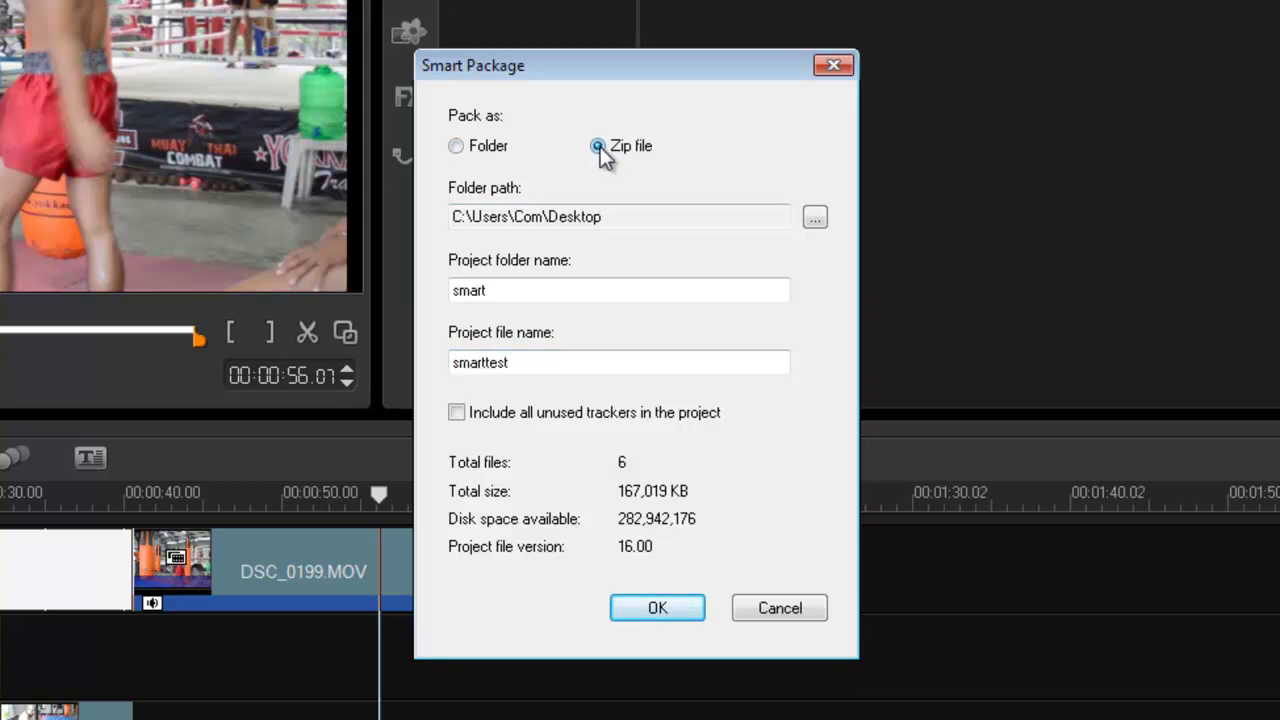
{"action": "left_click", "coordinate": [657, 610]}
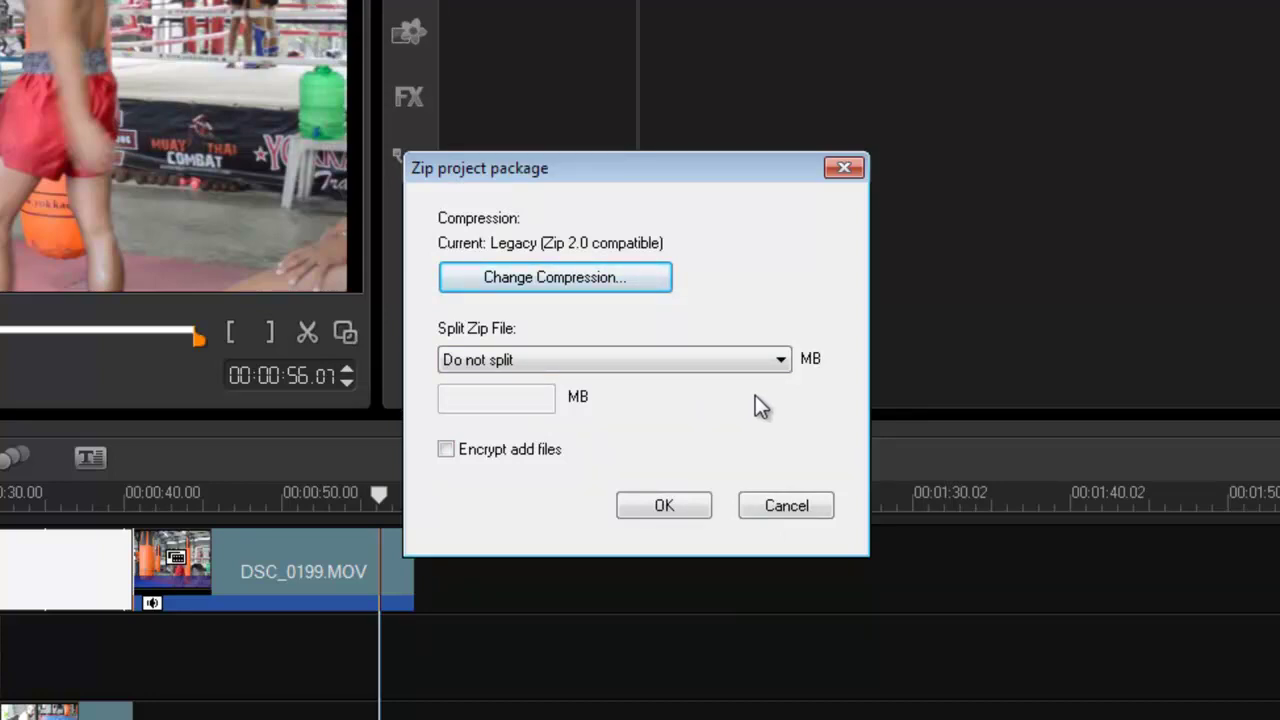
Step: Keep the zip unsplit, try enabling file encryption, then cancel the password and zip packaging
{"action": "left_click", "coordinate": [781, 364]}
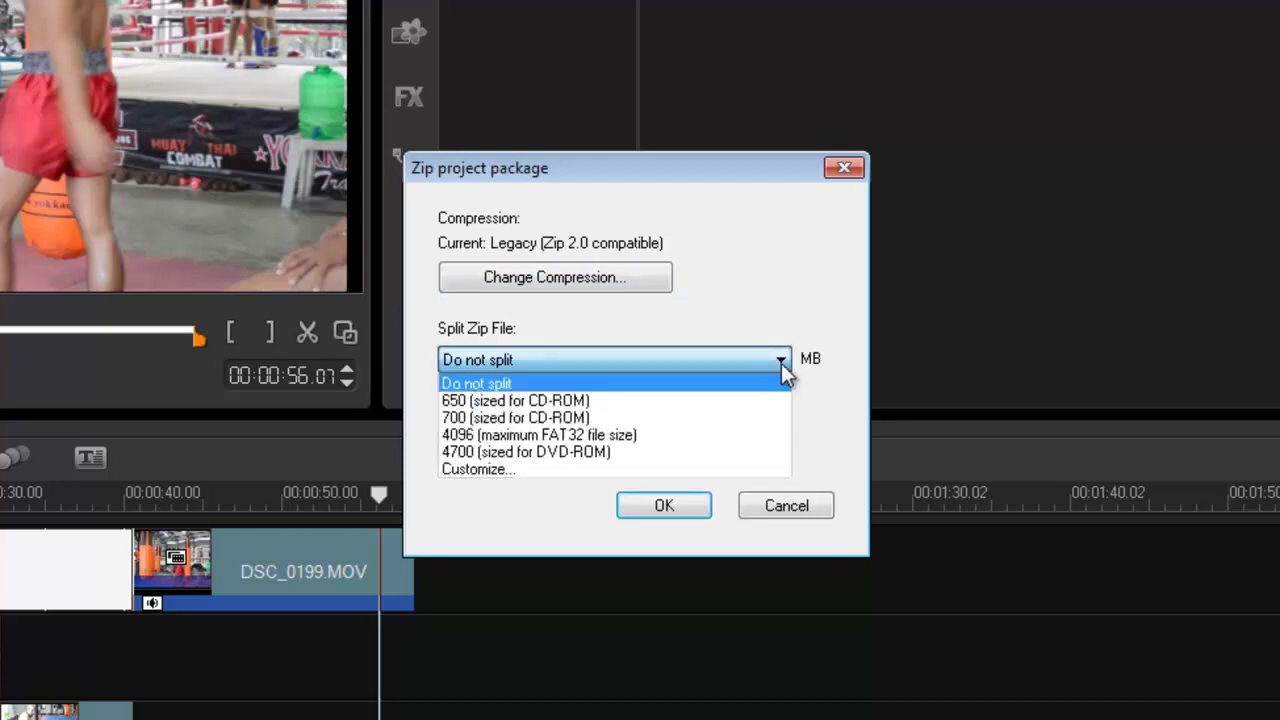
{"action": "left_click", "coordinate": [781, 363]}
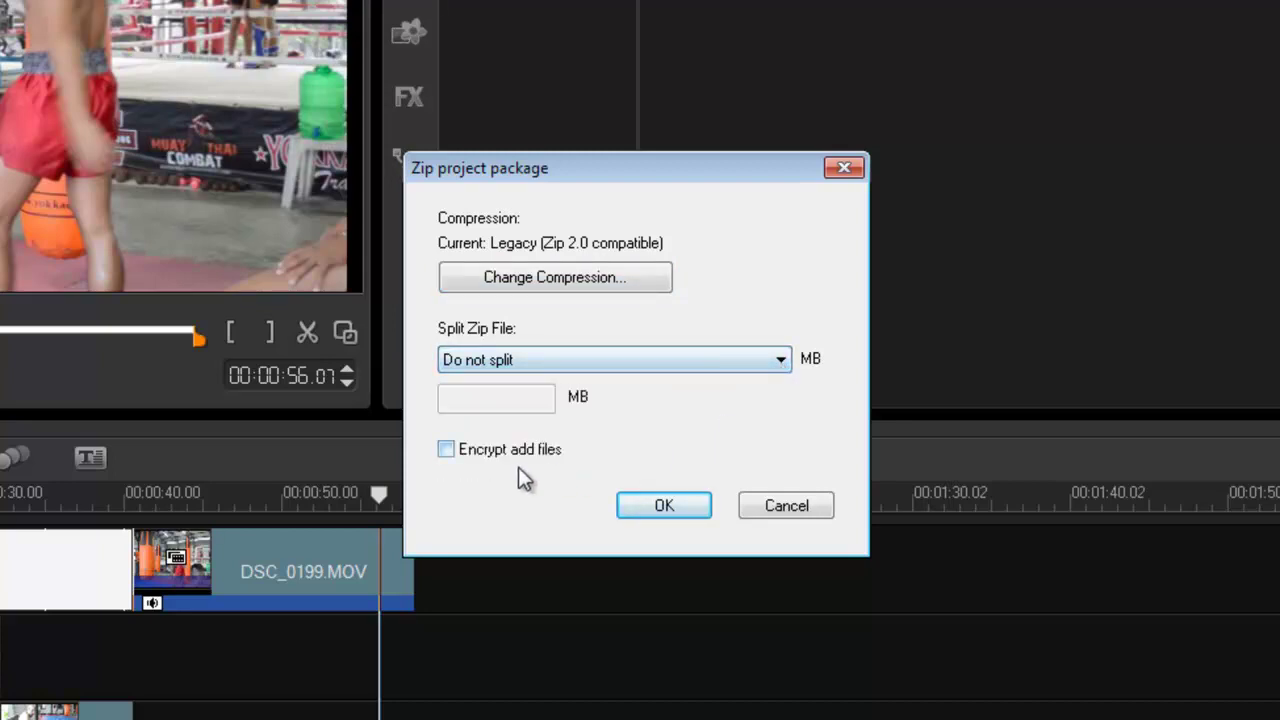
{"action": "left_click", "coordinate": [450, 449]}
{"action": "left_click", "coordinate": [671, 505]}
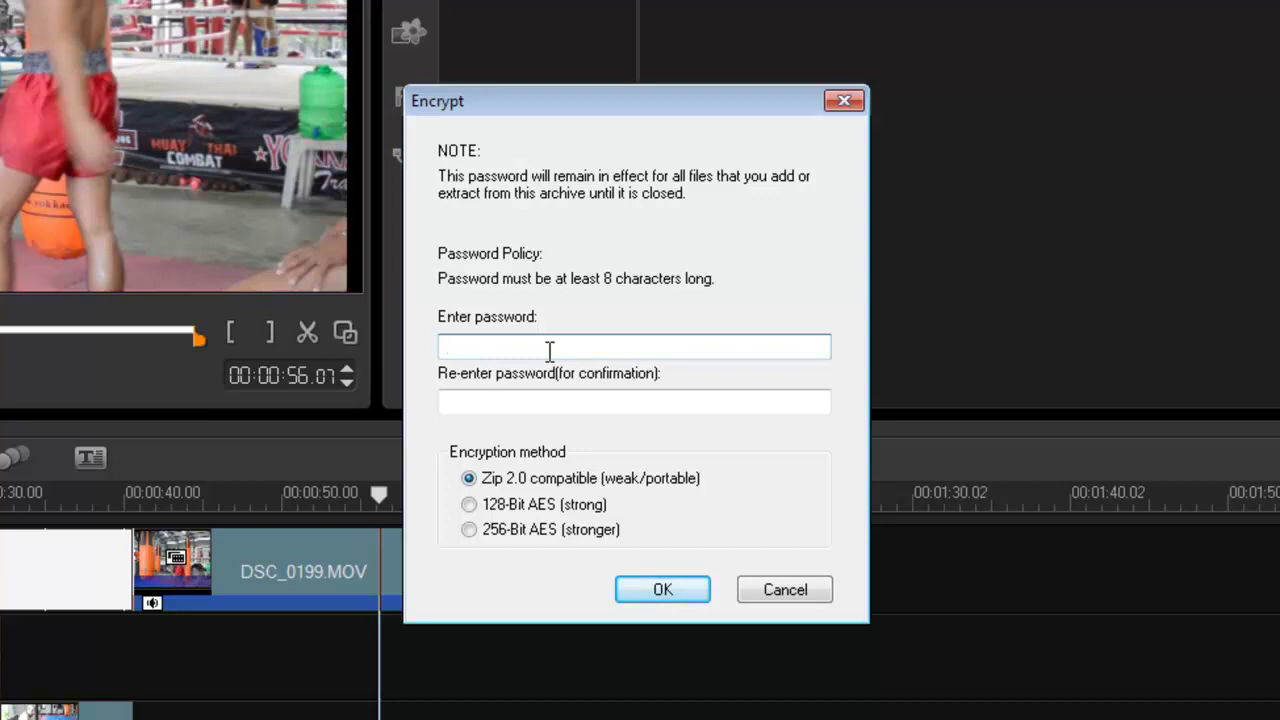
{"action": "left_click", "coordinate": [803, 586]}
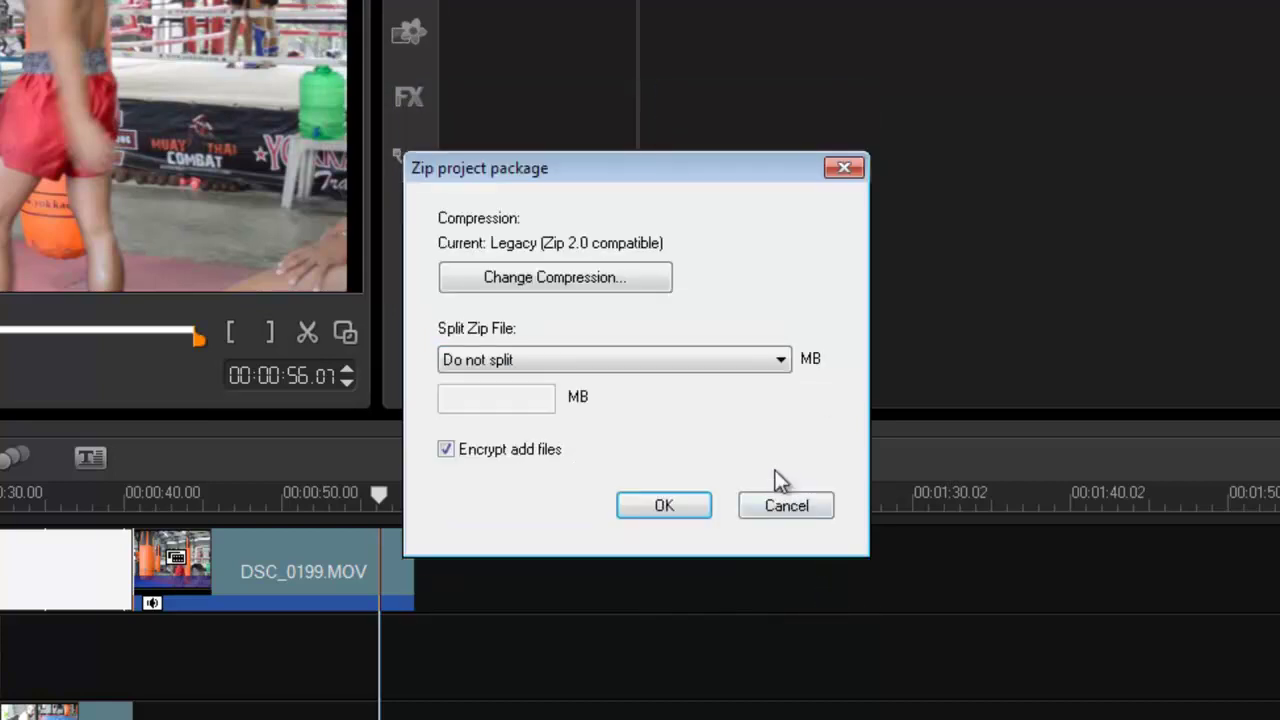
{"action": "left_click", "coordinate": [771, 505]}
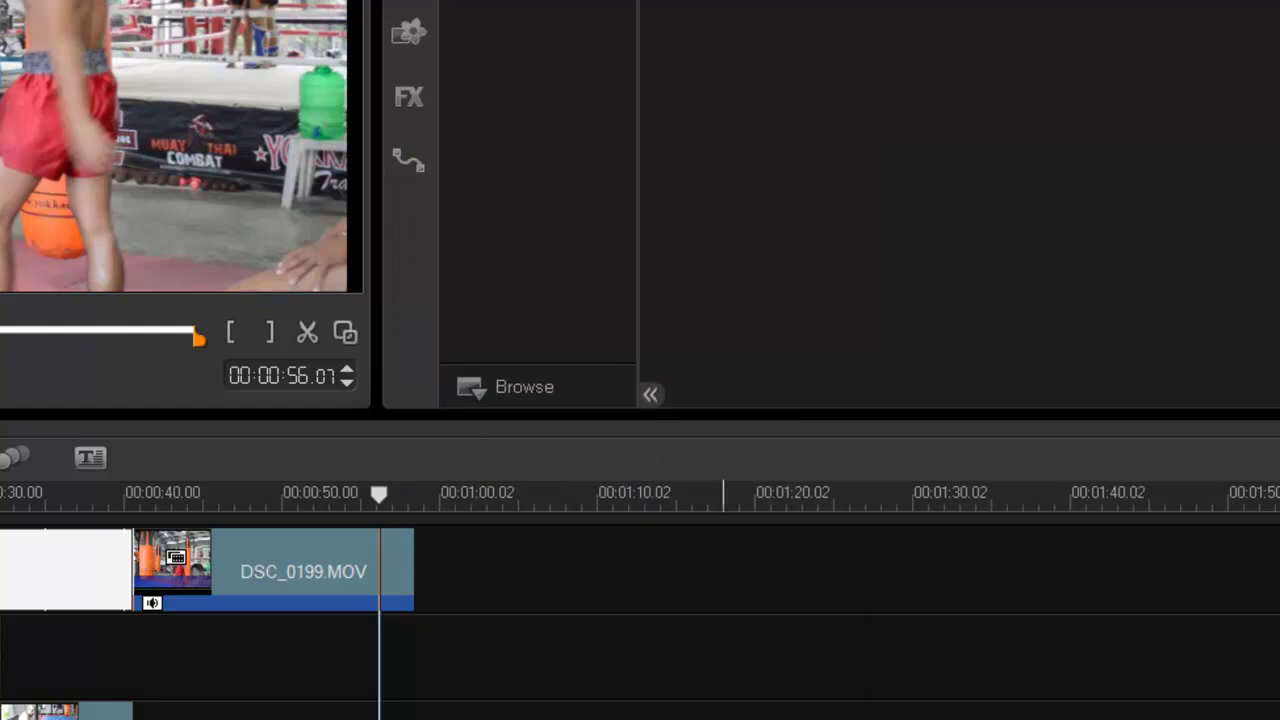
Step: Save and Smart Package the project as a folder with project file smarttest
{"action": "key", "text": "ctrl+n"}
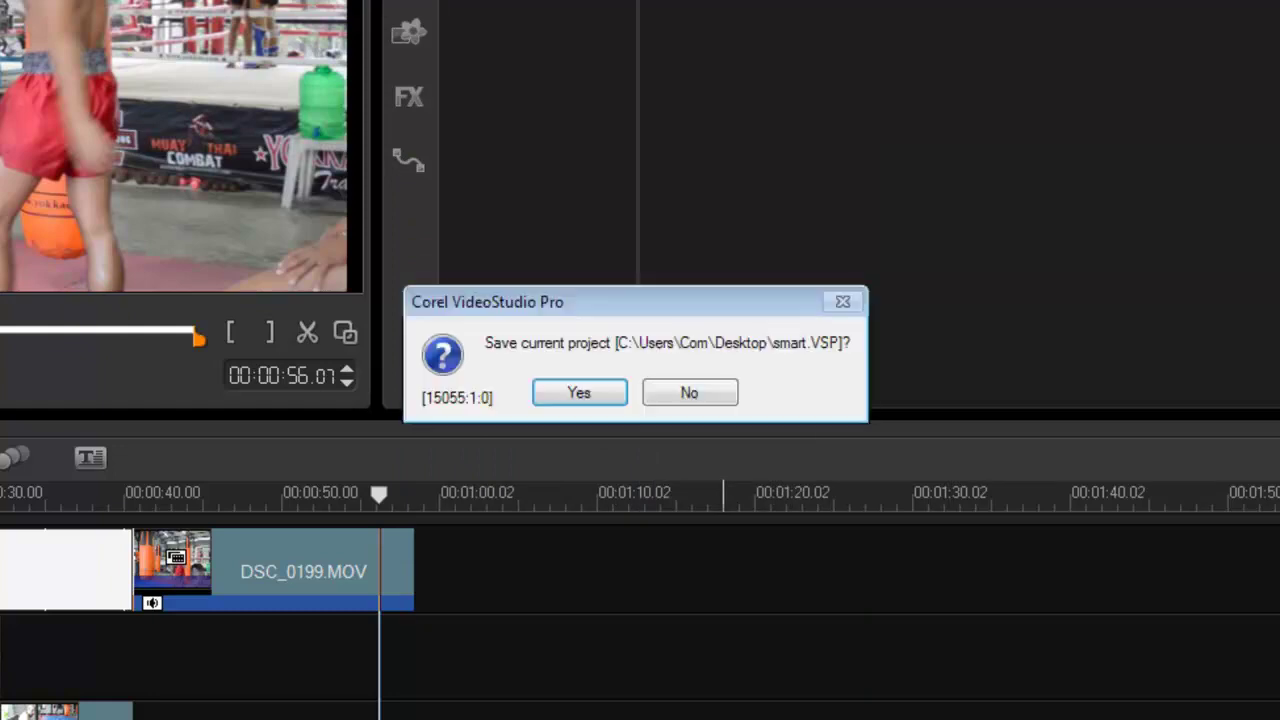
{"action": "left_click", "coordinate": [580, 393]}
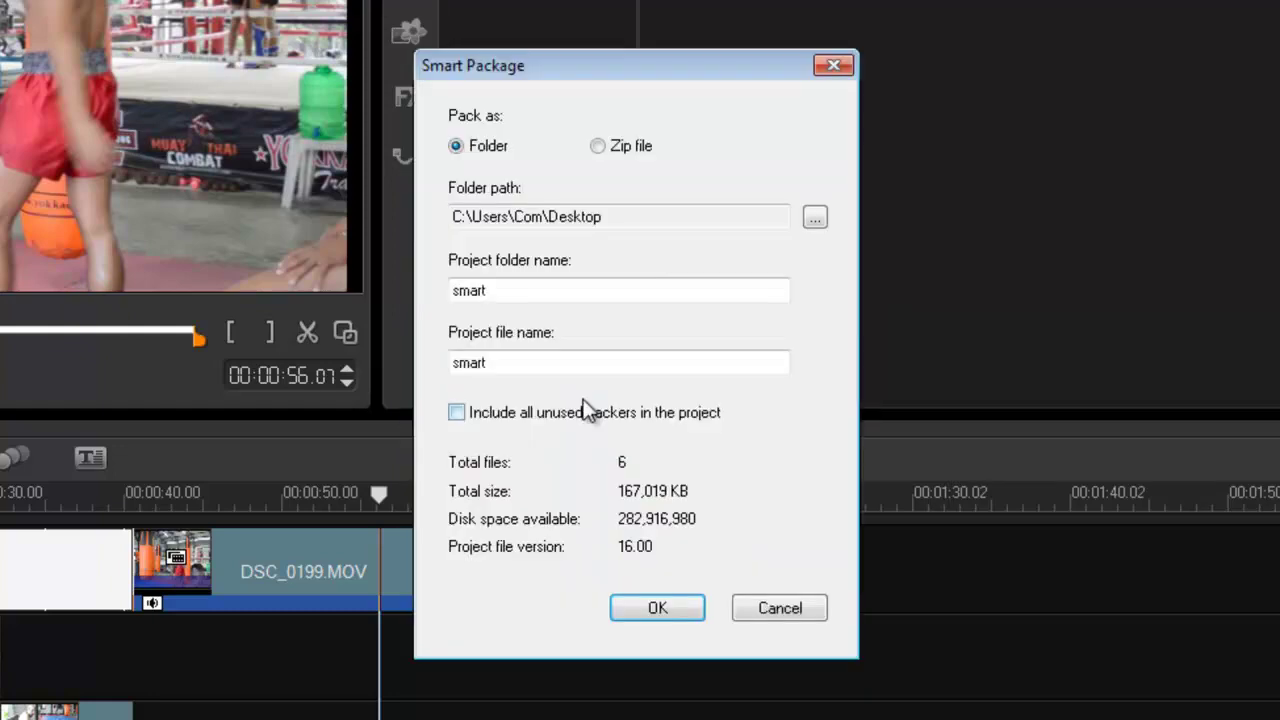
{"action": "left_click", "coordinate": [538, 366]}
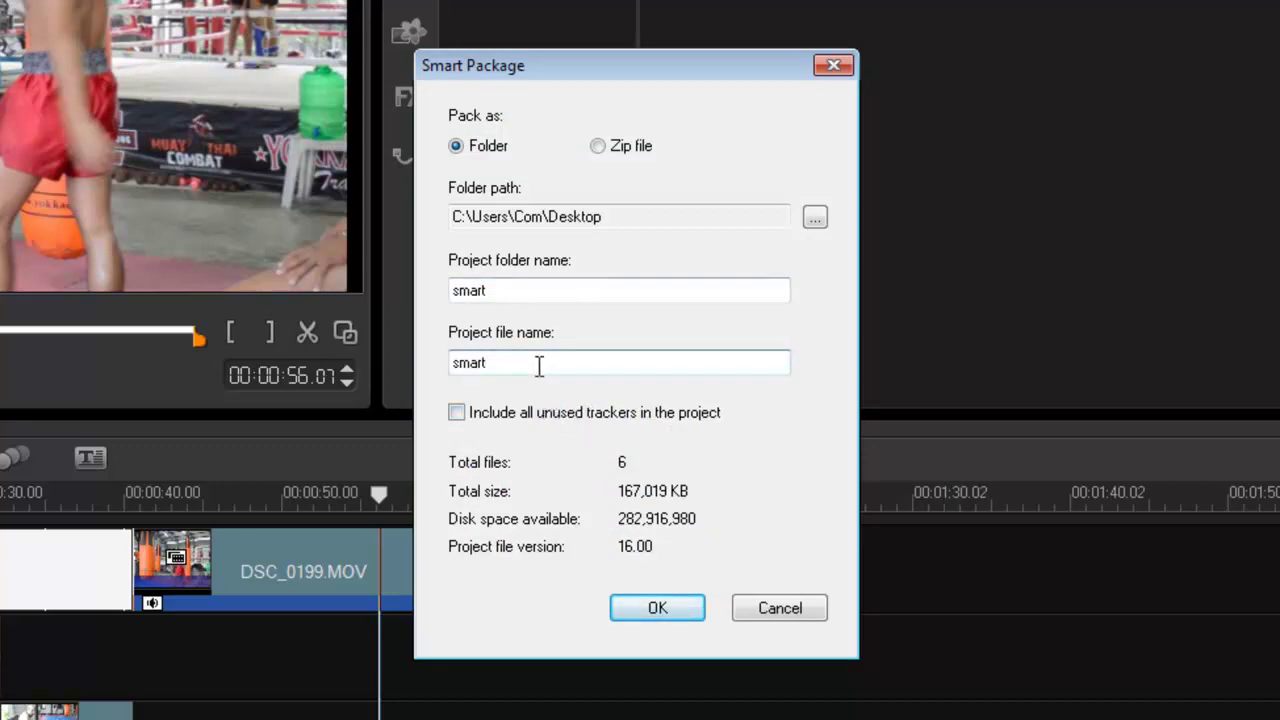
{"action": "type", "text": "est"}
{"action": "left_click", "coordinate": [645, 606]}
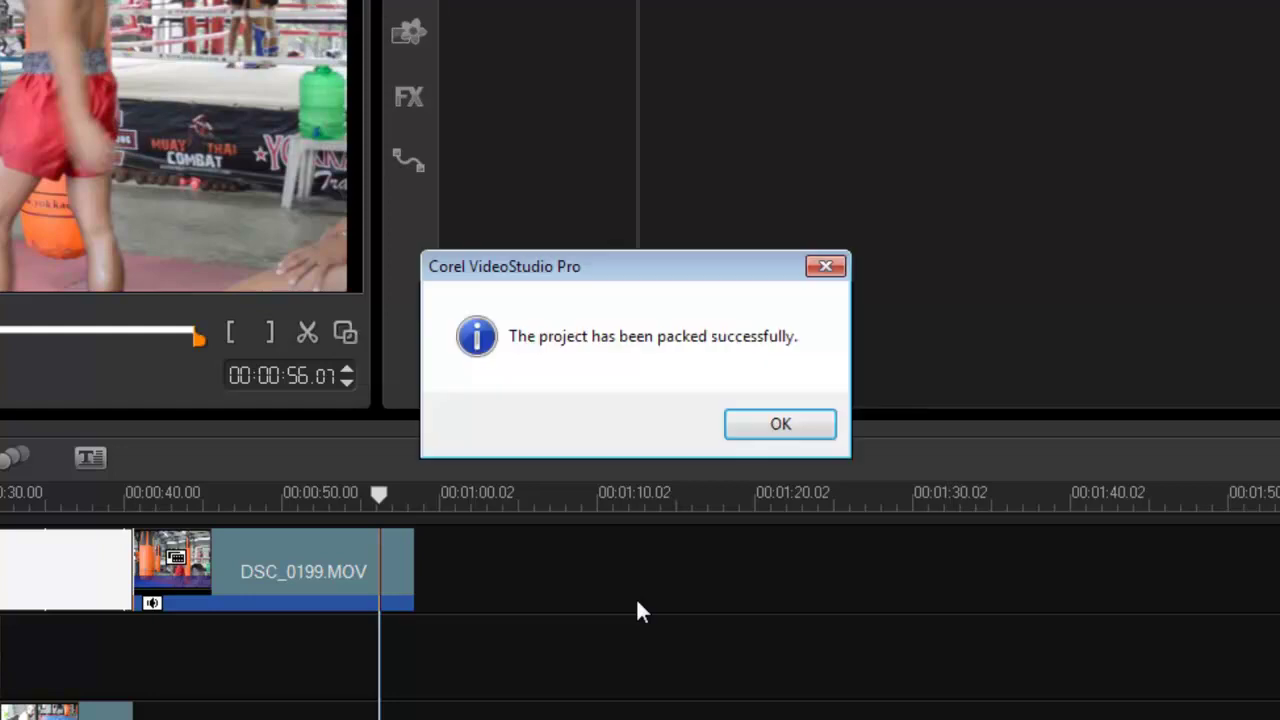
{"action": "left_click", "coordinate": [777, 424]}
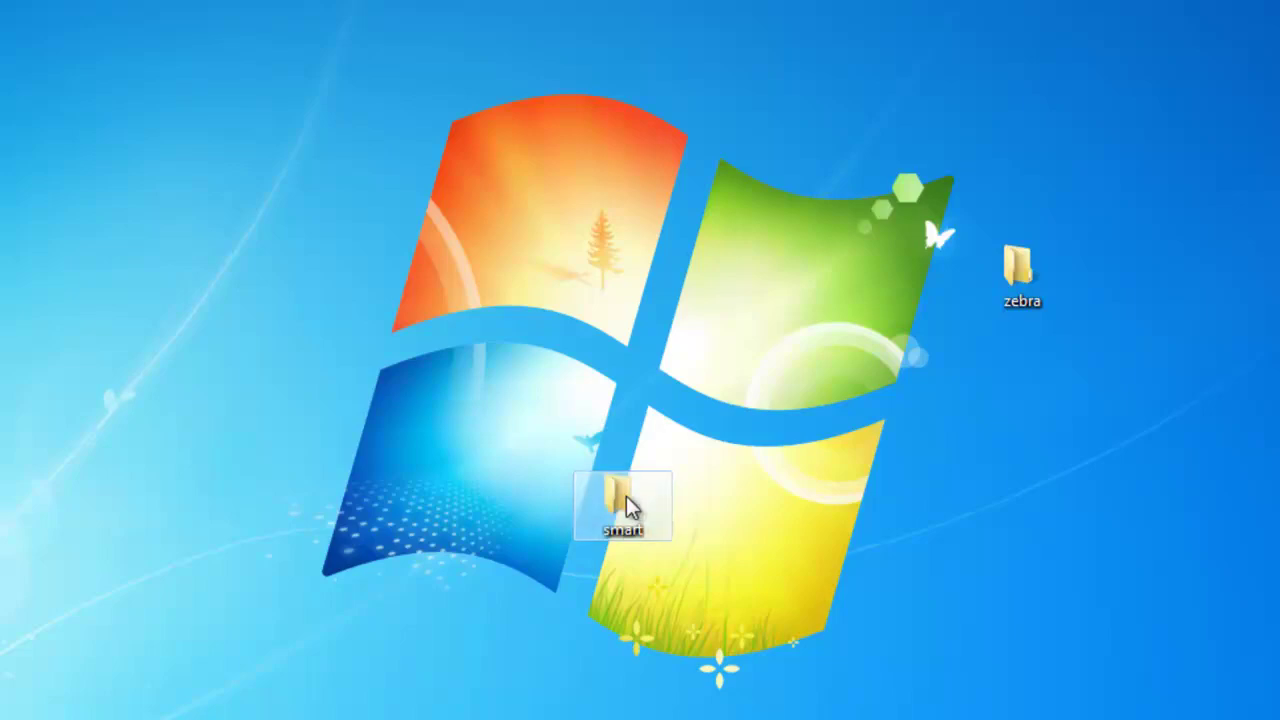
Step: Open the desktop smart folder and select the smarttest.VSP project file
{"action": "double_click", "coordinate": [620, 495]}
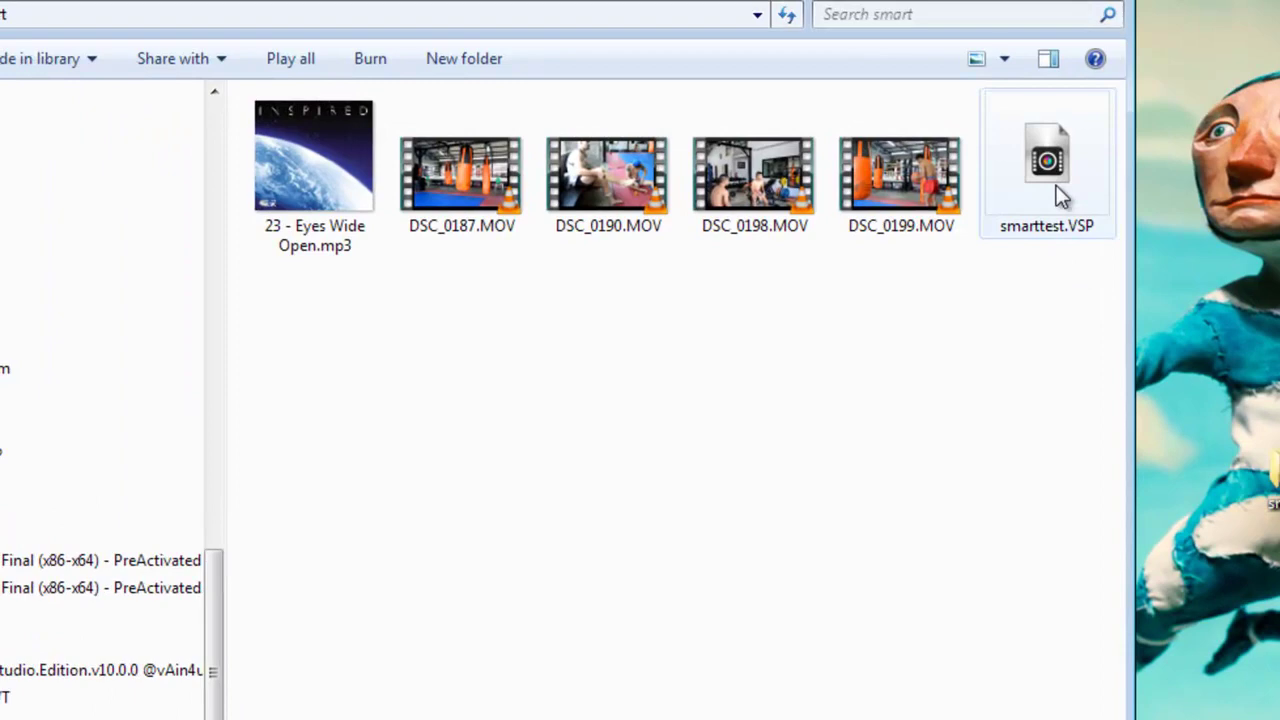
{"action": "left_click", "coordinate": [1042, 141]}
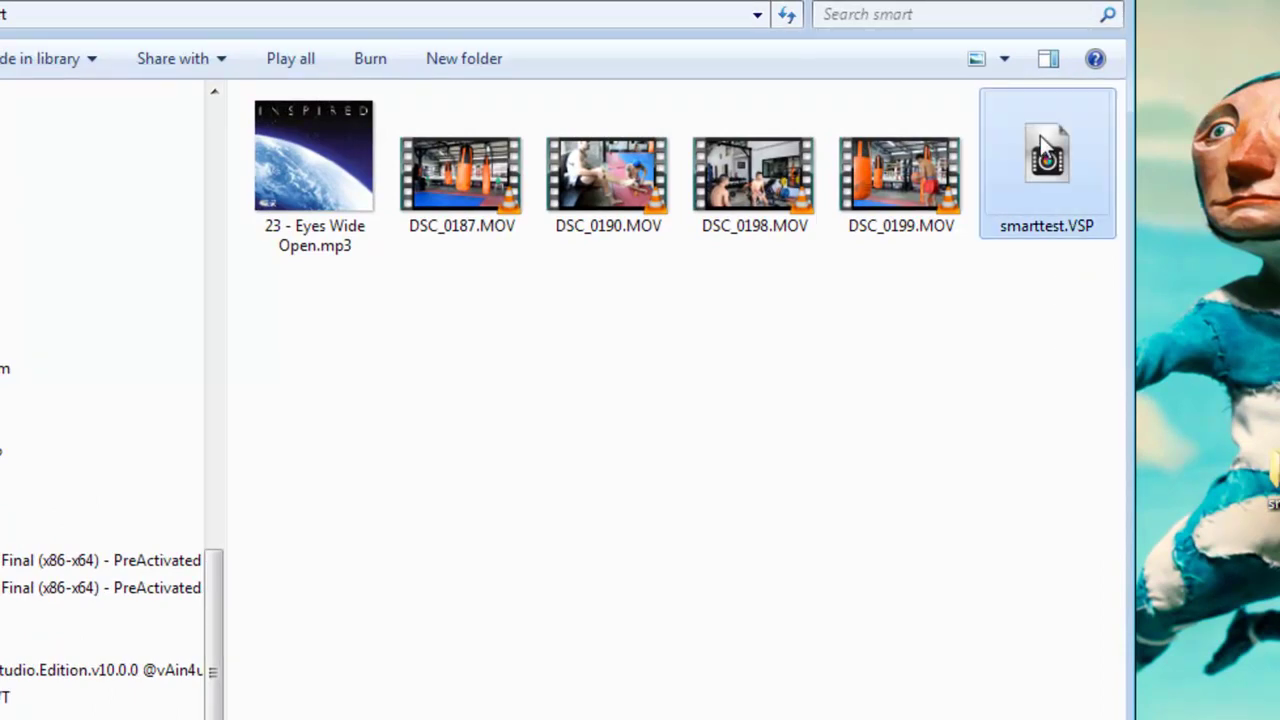
Step: Open smarttest.VSP in VideoStudio and drag all six packed files into the library
{"action": "double_click", "coordinate": [1040, 135]}
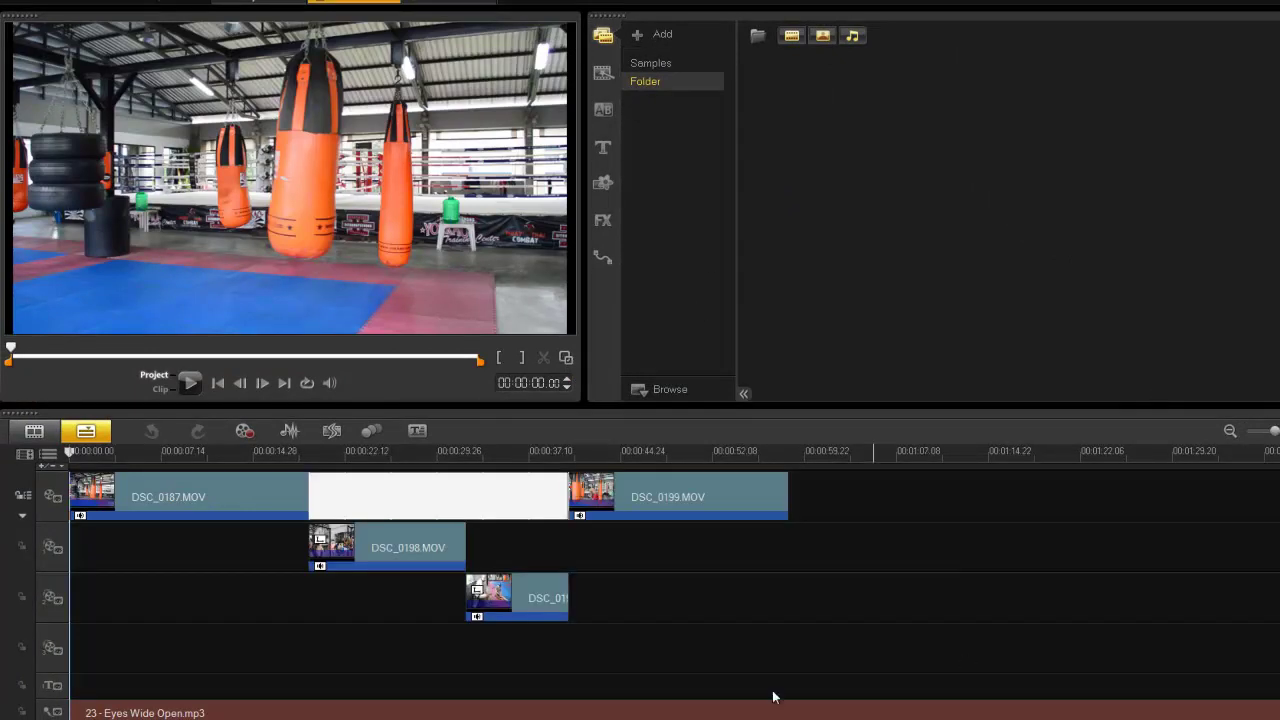
{"action": "key", "text": "alt+Tab"}
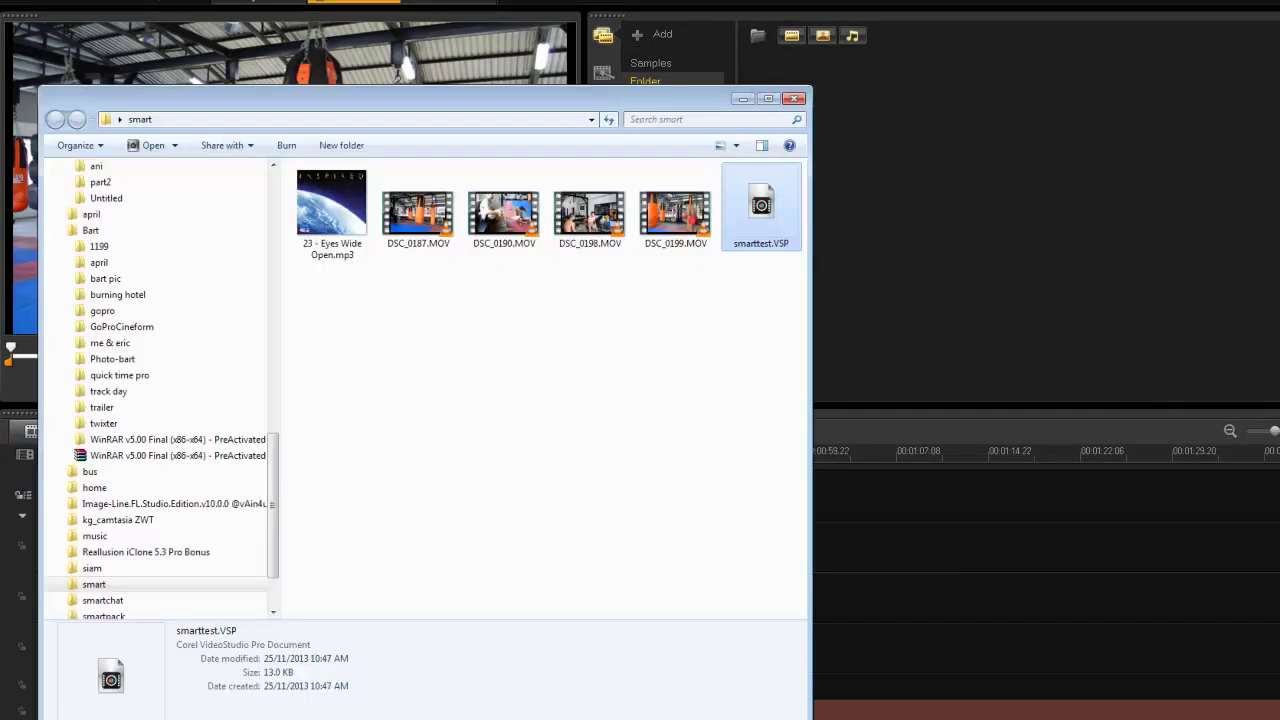
{"action": "left_click", "coordinate": [413, 346]}
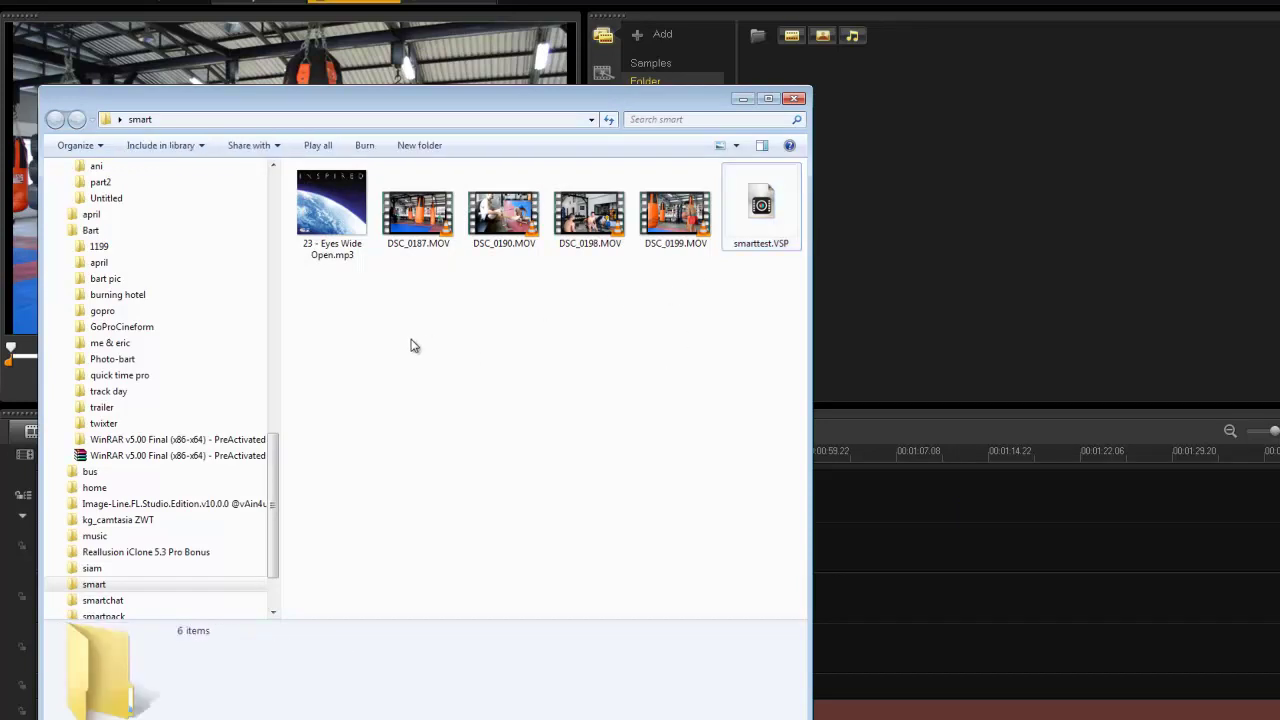
{"action": "key", "text": "ctrl+a"}
{"action": "left_click_drag", "start_coordinate": [723, 257], "coordinate": [1078, 240]}
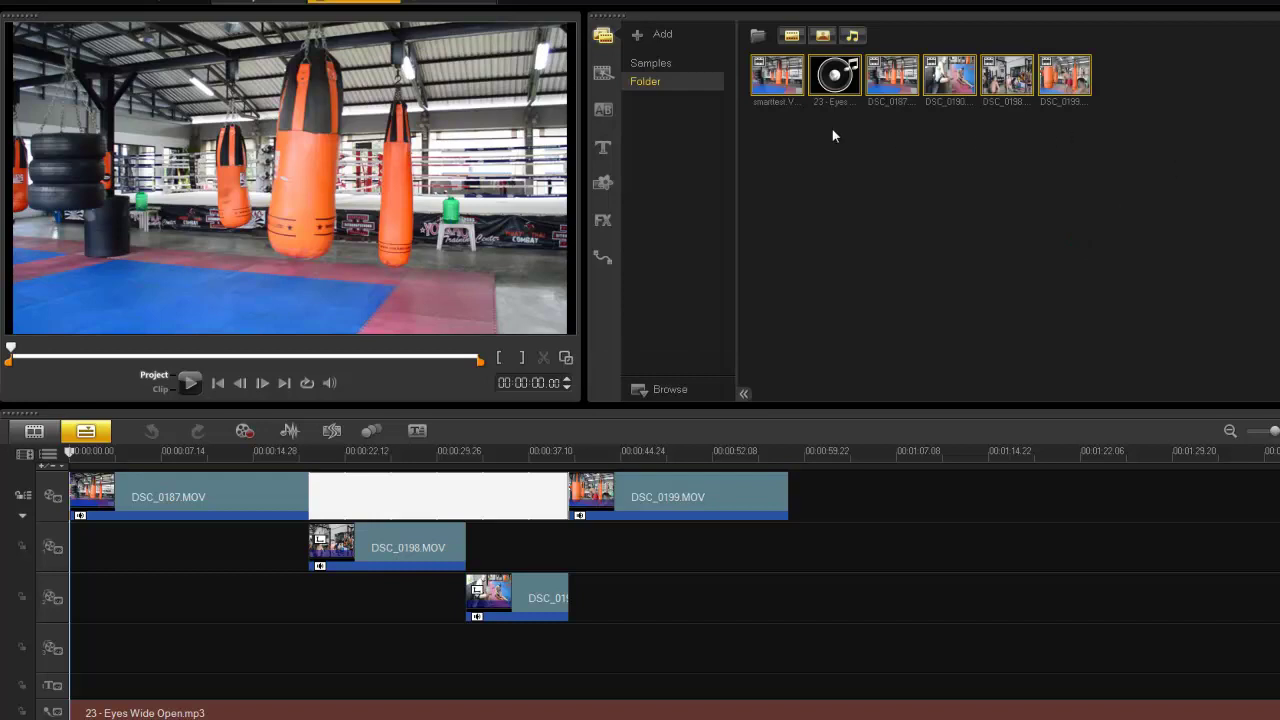
{"action": "left_click", "coordinate": [1146, 136]}
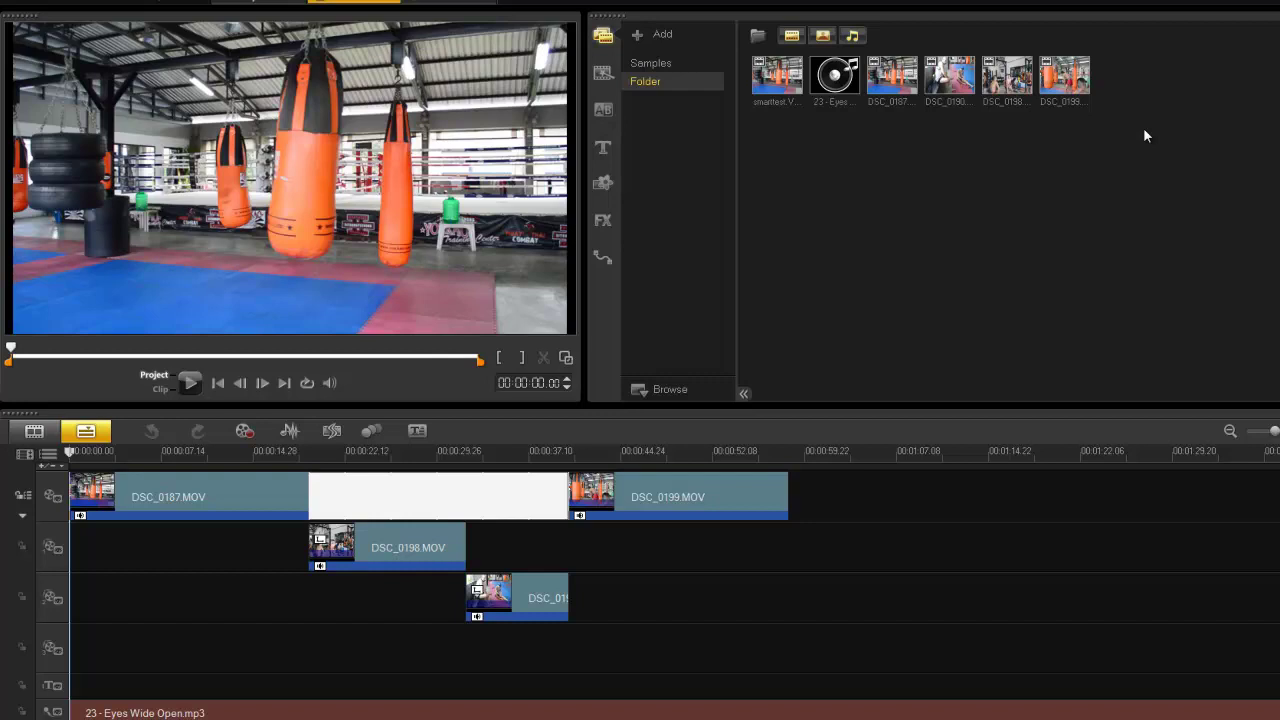